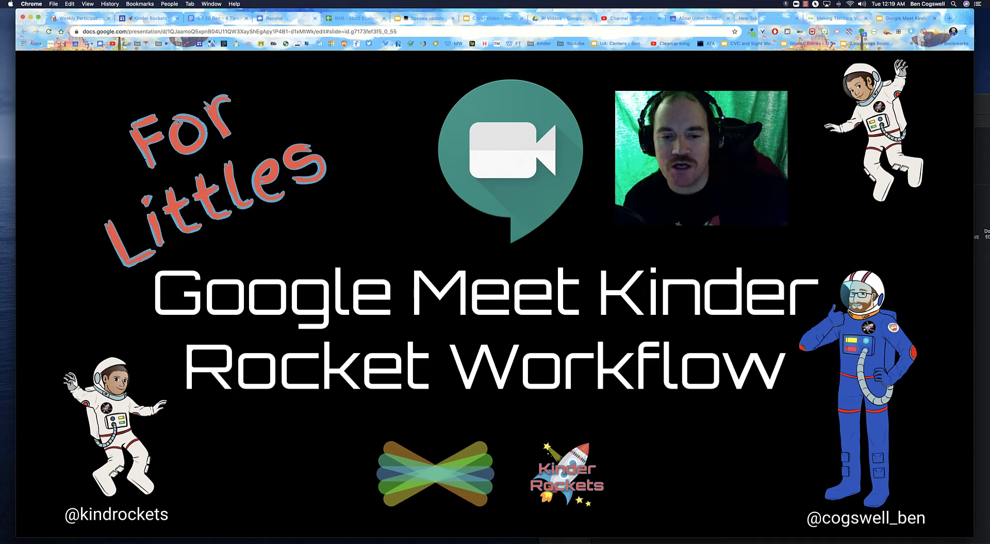
- Advance the slideshow to the Kinder Rockets Workflow slide and reveal its bullet points
{"action": "key", "text": "Right"}
{"action": "key", "text": "Right"}
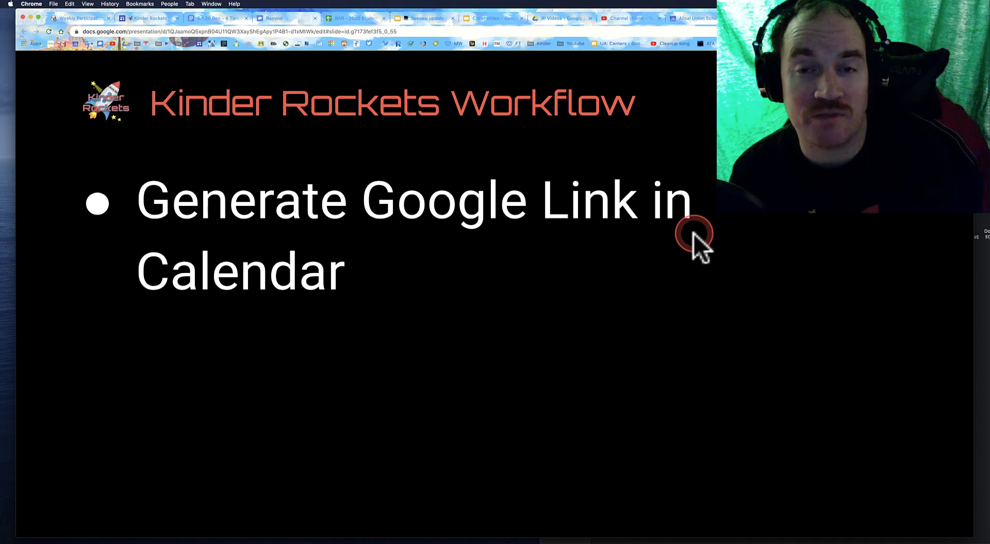
{"action": "left_click", "coordinate": [691, 278]}
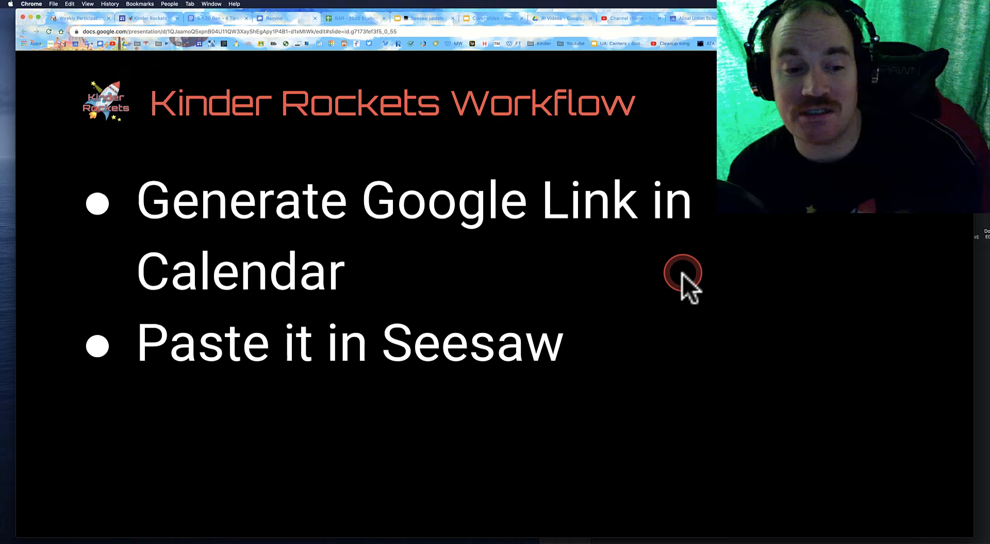
{"action": "left_click", "coordinate": [684, 278]}
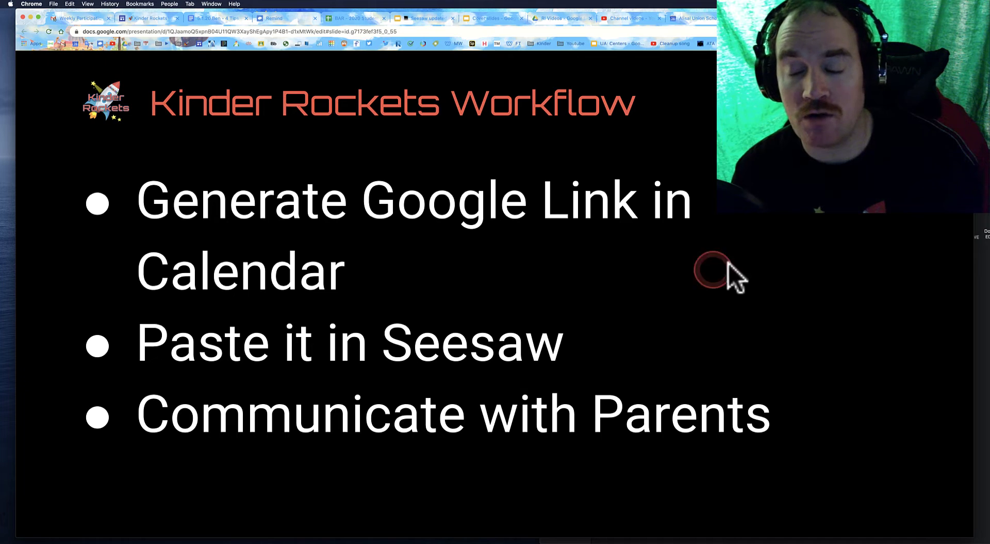
- Switch to Google Calendar and create a new event with Google Meet video conferencing
{"action": "left_click", "coordinate": [708, 20]}
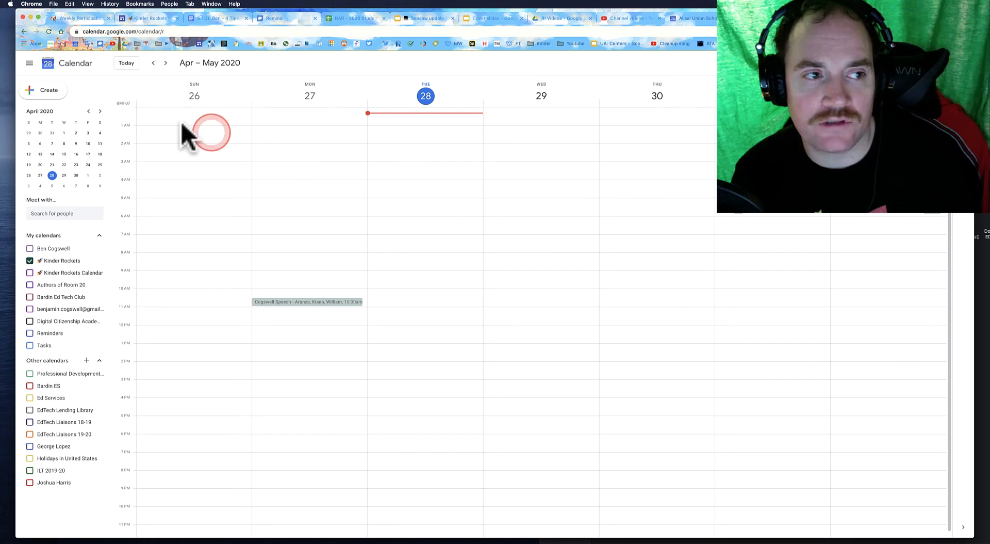
{"action": "left_click", "coordinate": [51, 92]}
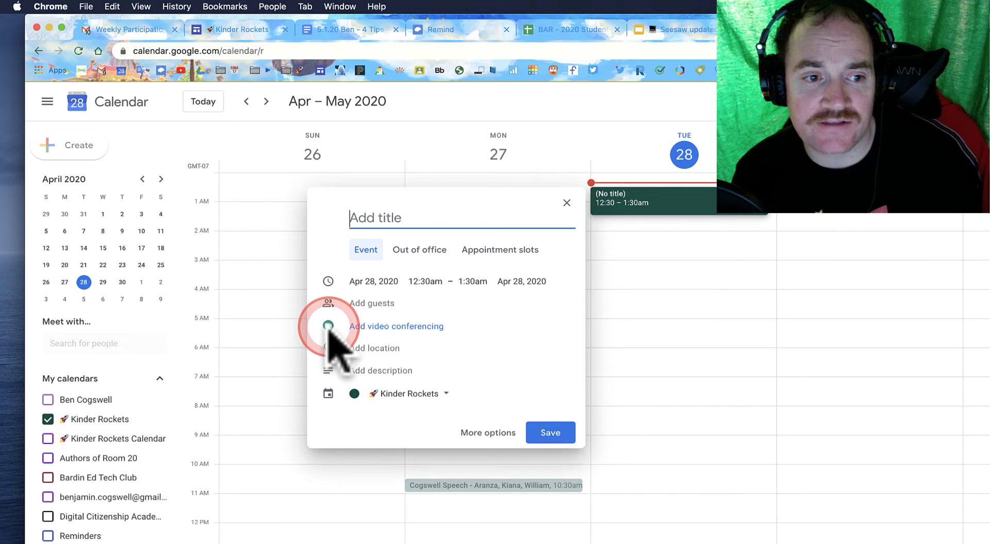
{"action": "left_click", "coordinate": [409, 325]}
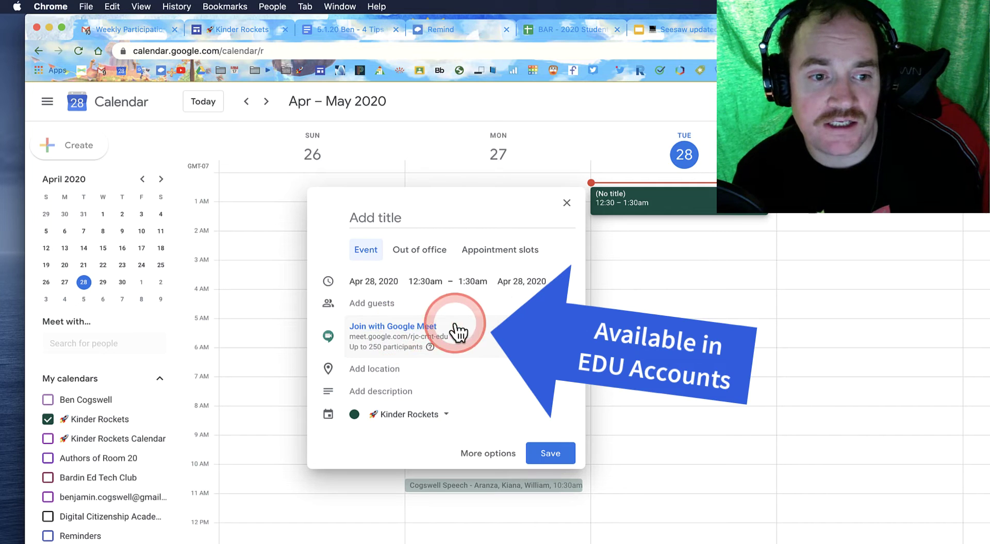
- Title the new event with the host's first name in possessive form followed by "Google Link for KR"
{"action": "left_click", "coordinate": [446, 218]}
{"action": "type", "text": "Ben's Google L"}
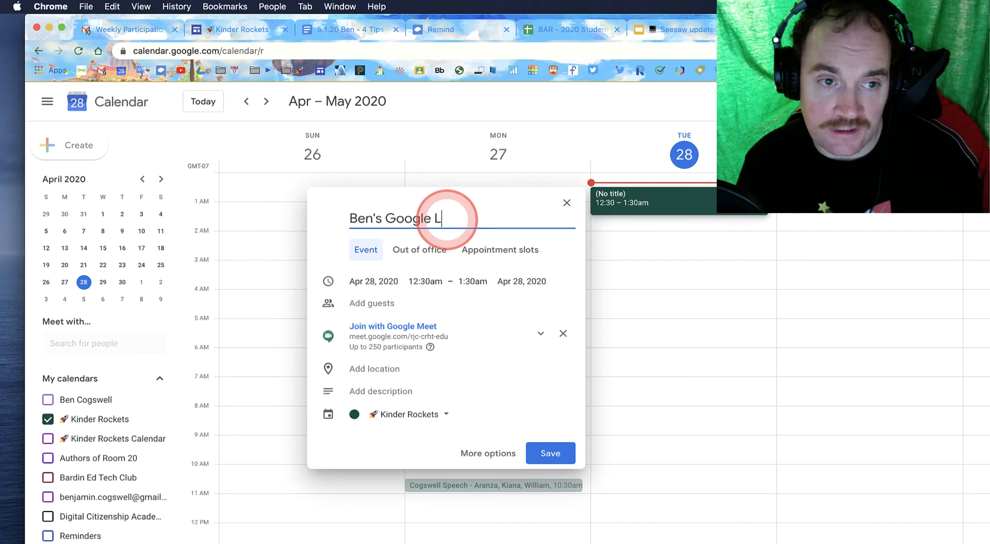
{"action": "type", "text": "ink for KR"}
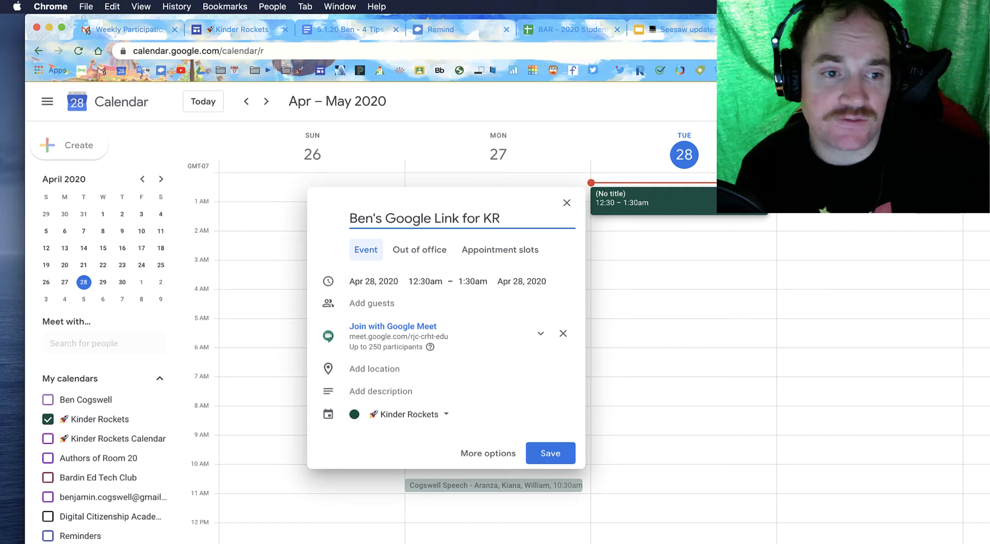
{"action": "left_click", "coordinate": [516, 235]}
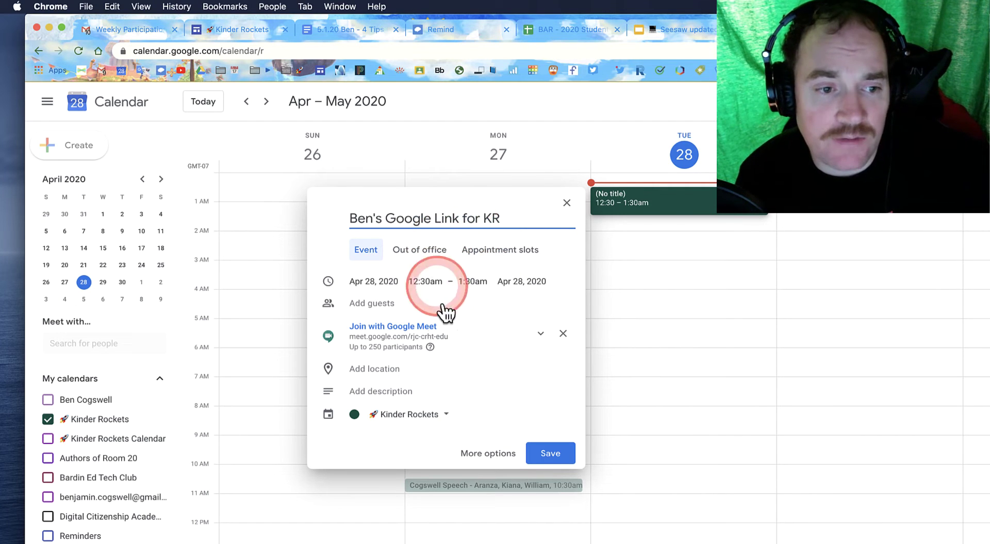
{"action": "left_click", "coordinate": [505, 283]}
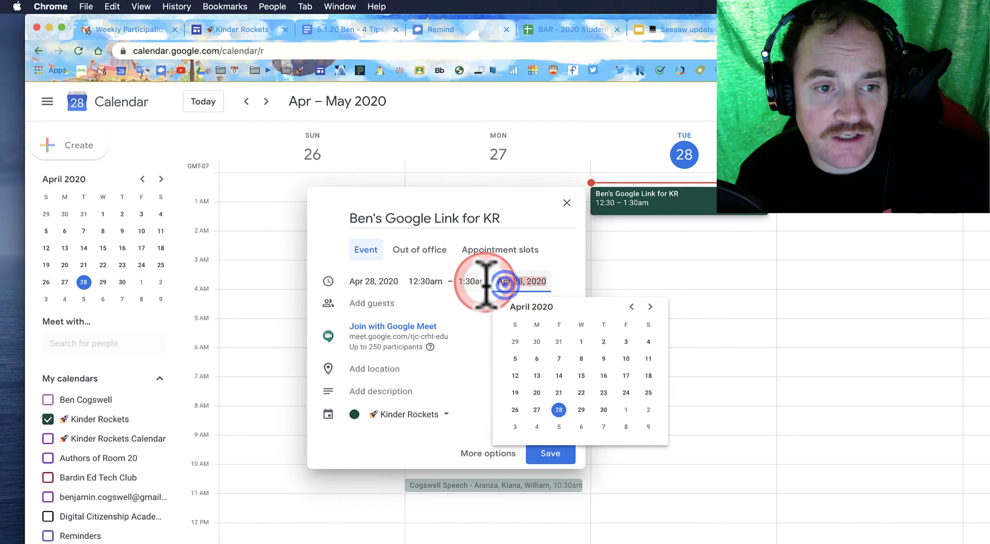
{"action": "left_click", "coordinate": [484, 282]}
{"action": "left_click", "coordinate": [442, 280]}
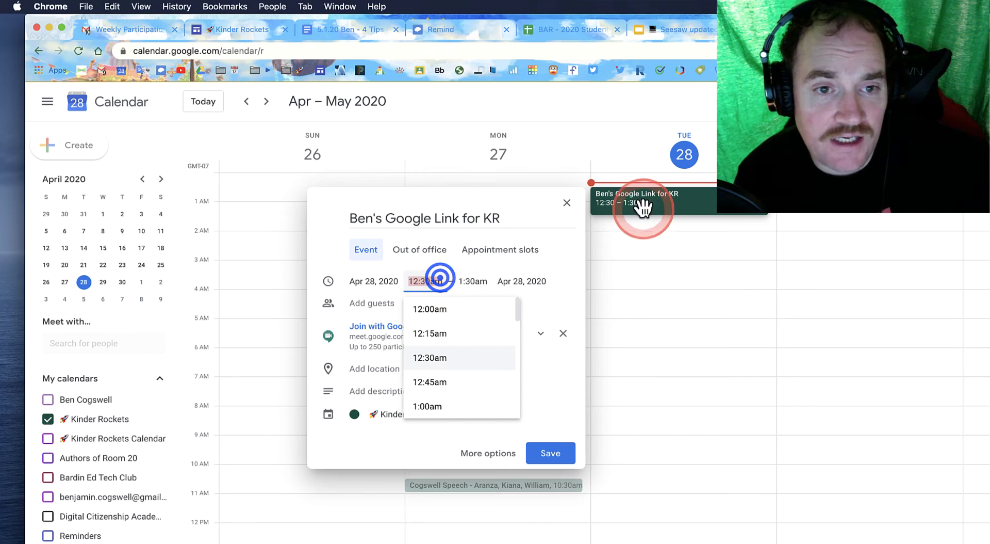
{"action": "left_click", "coordinate": [550, 270]}
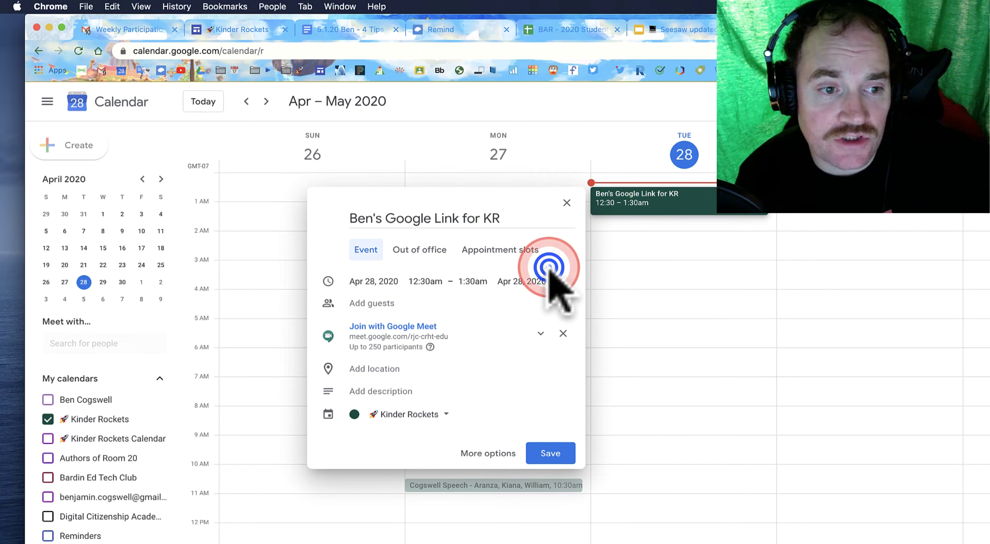
- Save the event and move it to Sunday, April 26 at 12:15am
{"action": "left_click", "coordinate": [551, 453]}
{"action": "left_click", "coordinate": [682, 204]}
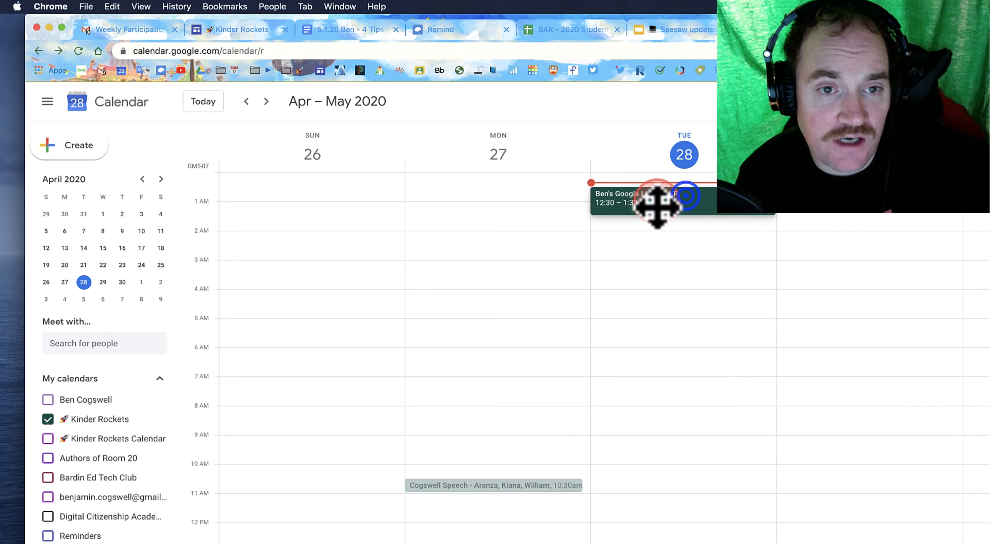
{"action": "left_click_drag", "start_coordinate": [657, 209], "coordinate": [331, 198]}
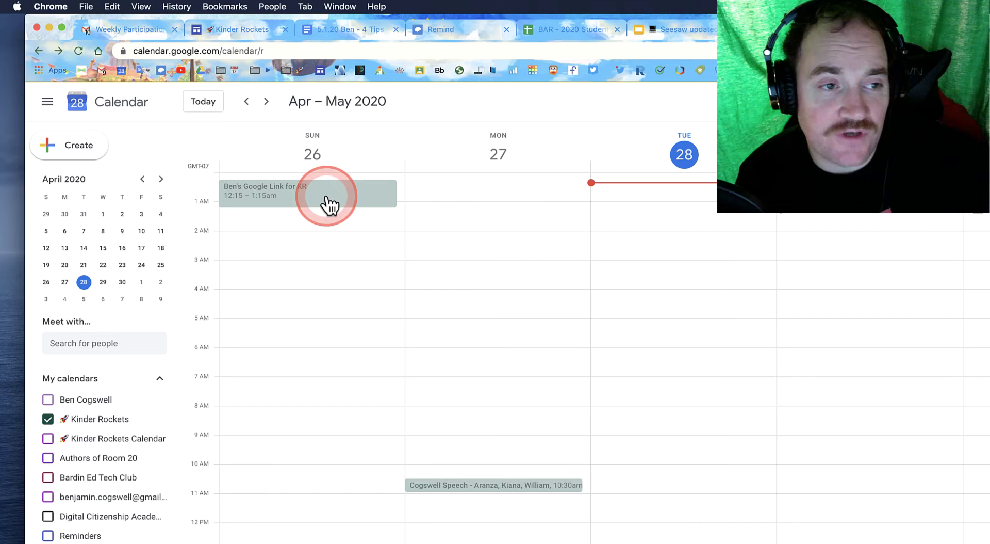
- Make the April 26 event all-day, copy its Google Meet link address and save the event
{"action": "double_click", "coordinate": [327, 196]}
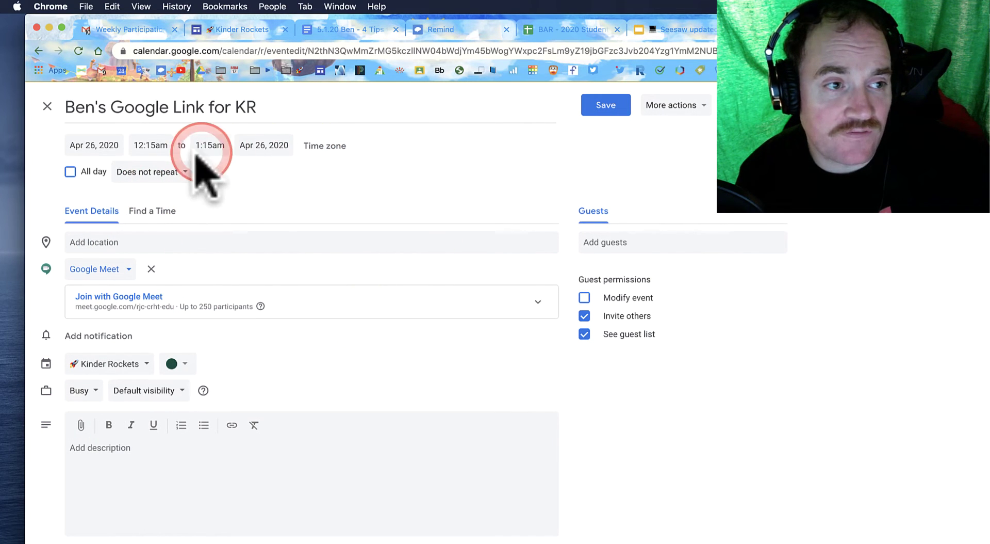
{"action": "left_click", "coordinate": [70, 171]}
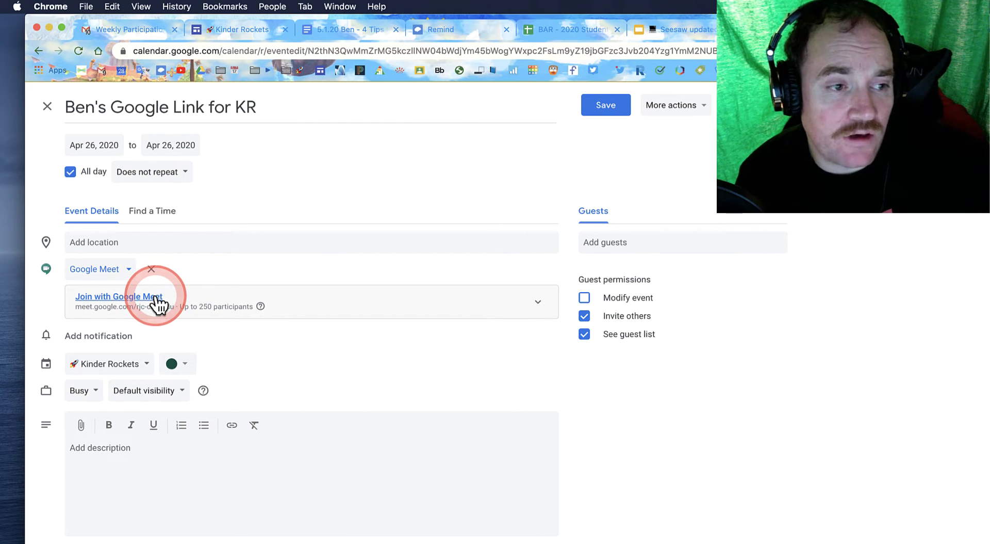
{"action": "right_click", "coordinate": [157, 299]}
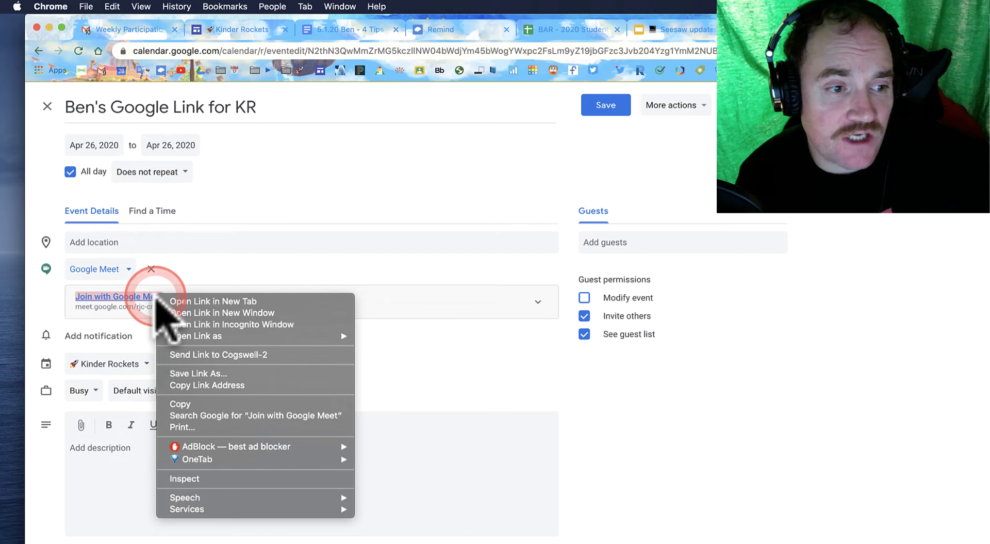
{"action": "left_click", "coordinate": [194, 383]}
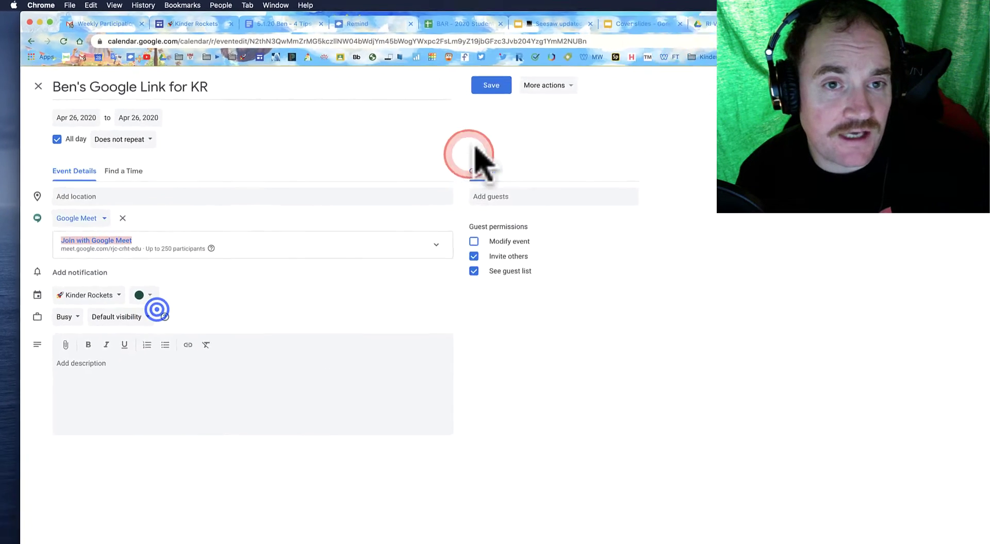
{"action": "left_click", "coordinate": [491, 85]}
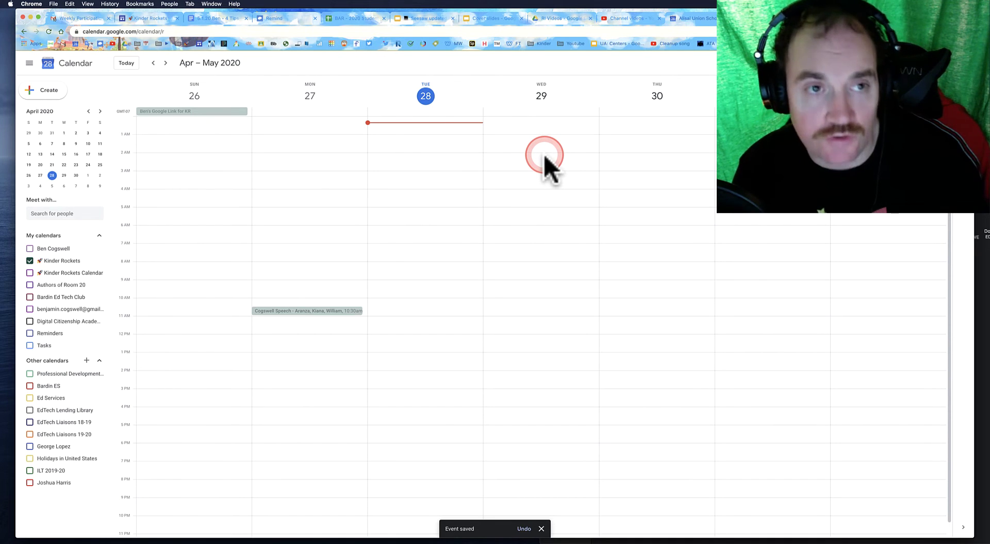
- Open the copied Google Meet link in a new browser tab
{"action": "key", "text": "super+t"}
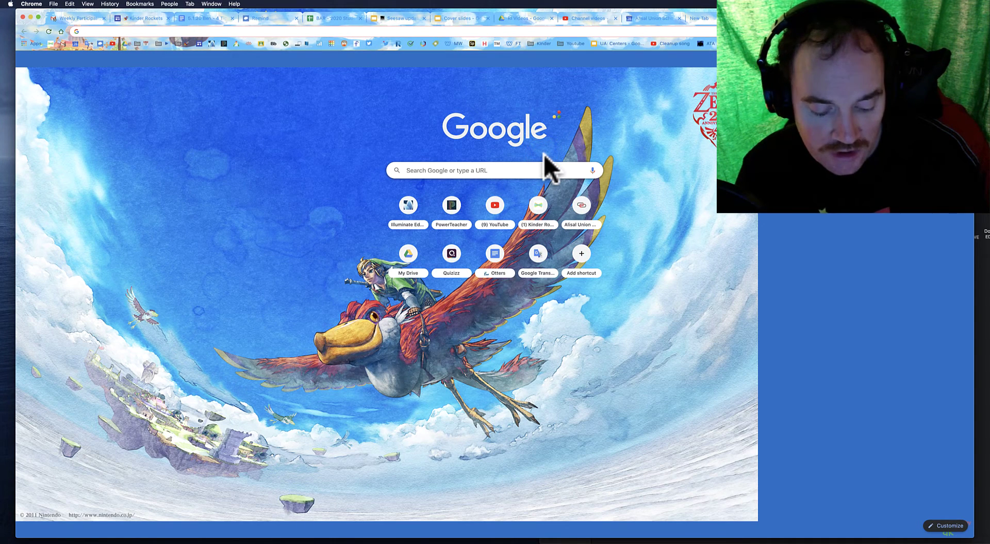
{"action": "key", "text": "super+v"}
{"action": "key", "text": "Return"}
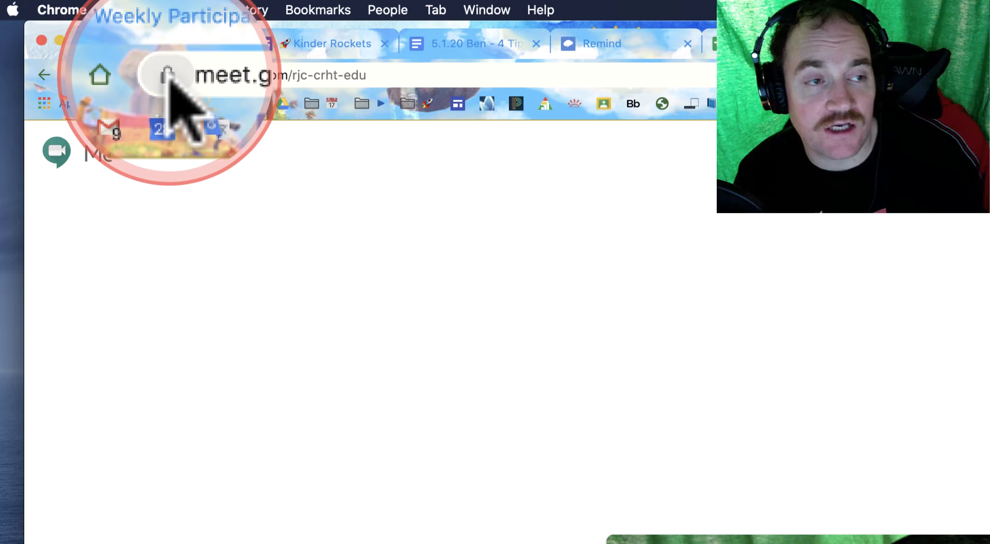
- Check the Meet site's camera and microphone permissions and select the meeting's web address
{"action": "left_click", "coordinate": [168, 76]}
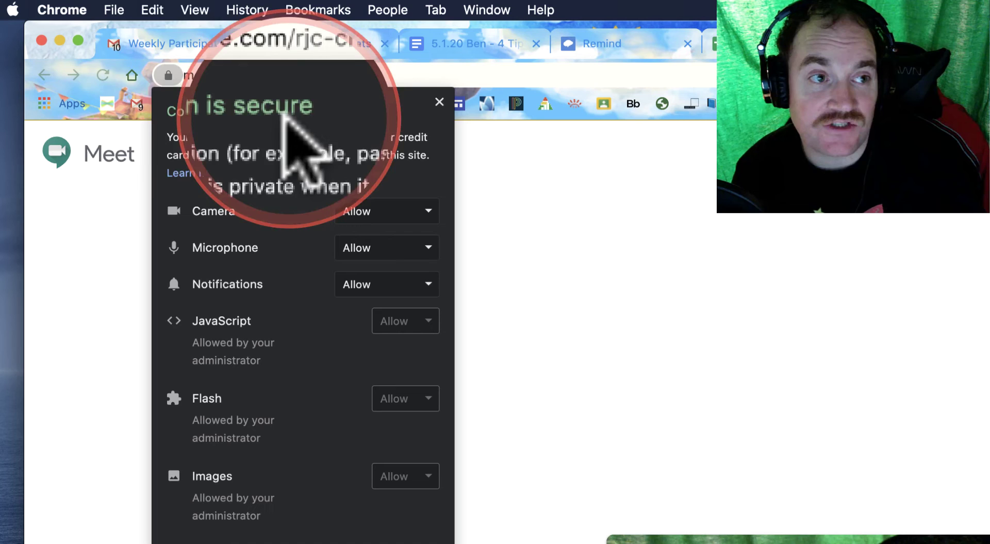
{"action": "left_click", "coordinate": [167, 75]}
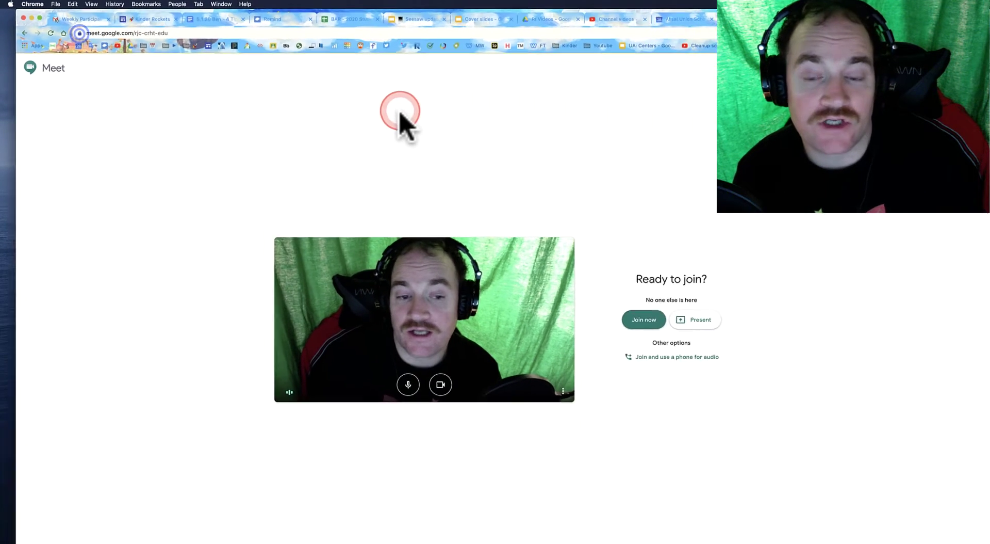
{"action": "left_click", "coordinate": [373, 63]}
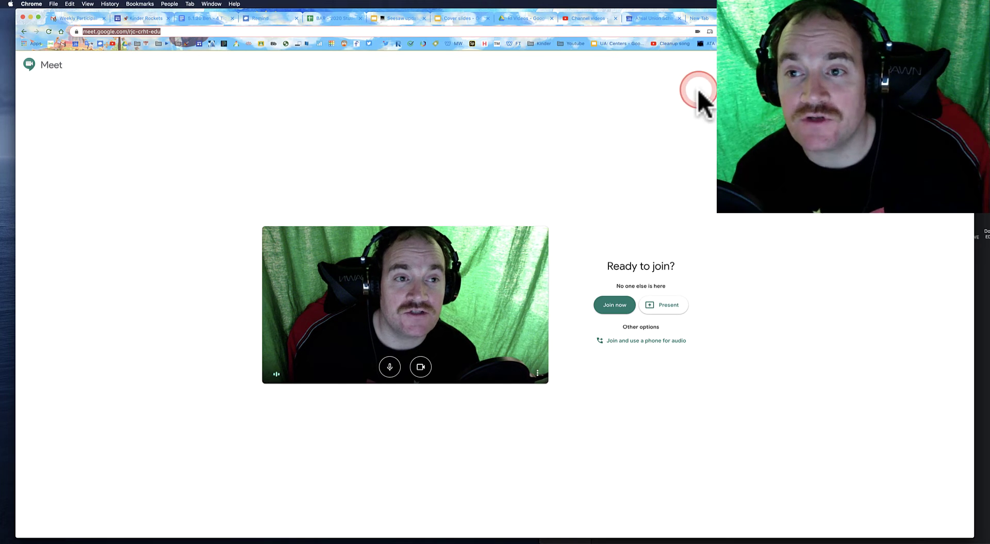
- Return to Google Calendar and search for the saved Google link event by its title
{"action": "left_click", "coordinate": [647, 18]}
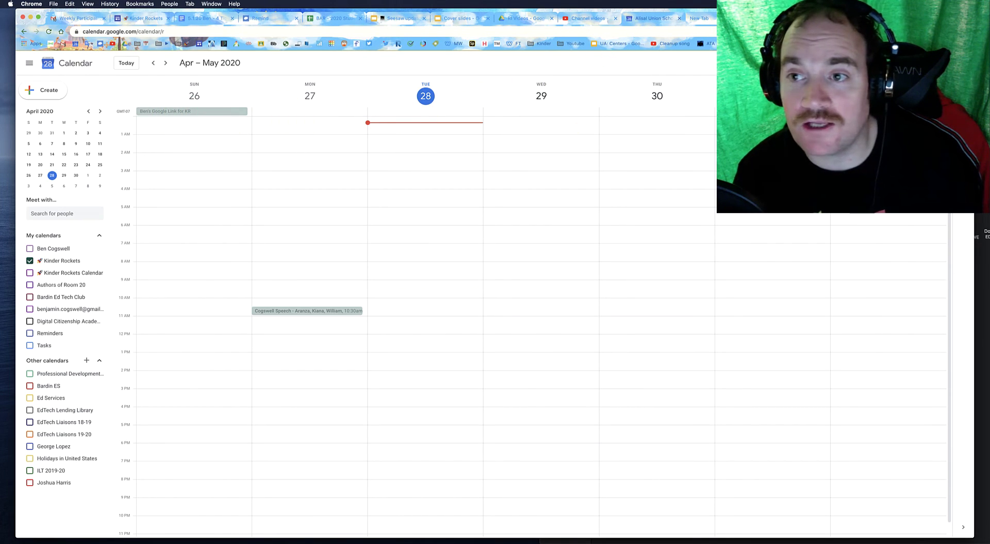
{"action": "key", "text": "slash"}
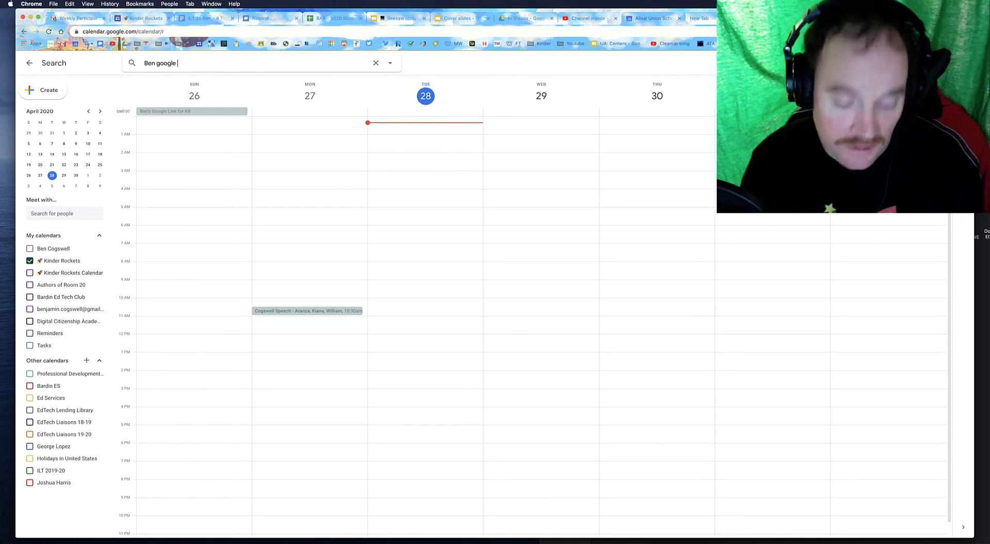
{"action": "type", "text": "Ben google link"}
{"action": "key", "text": "Return"}
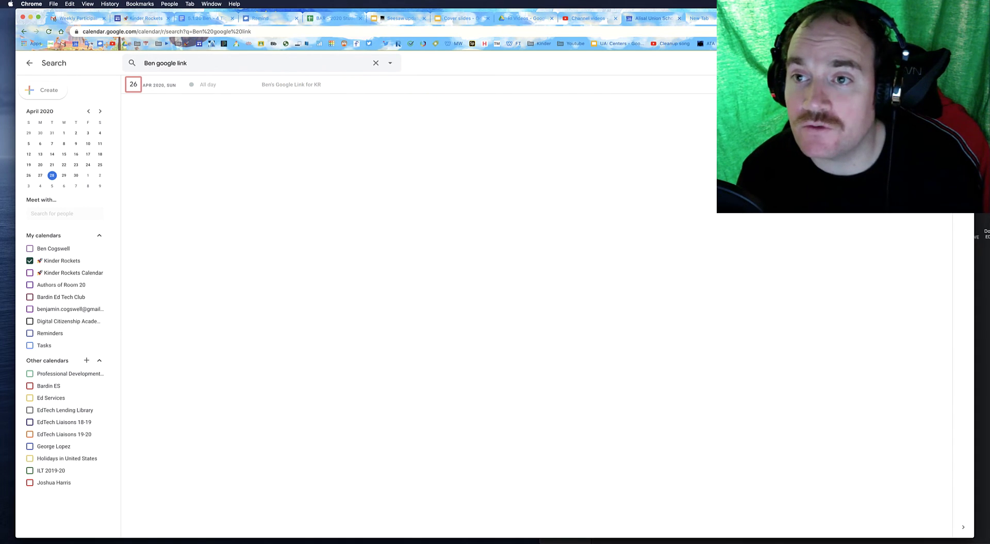
- Switch to Seesaw and write an announcement reading "Join me here today at 1 oclock!" followed by the copied Google Meet link
{"action": "key", "text": "super+6"}
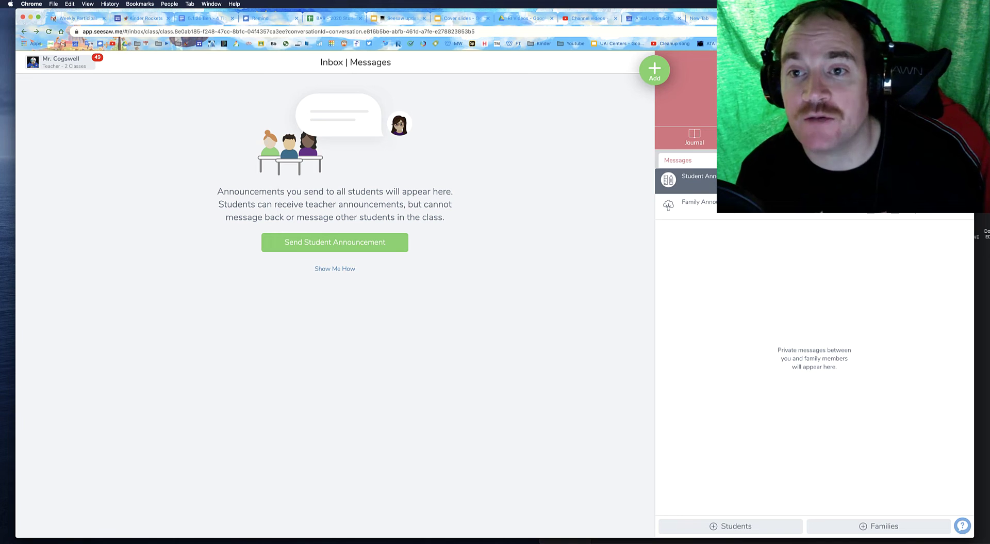
{"action": "left_click", "coordinate": [652, 71]}
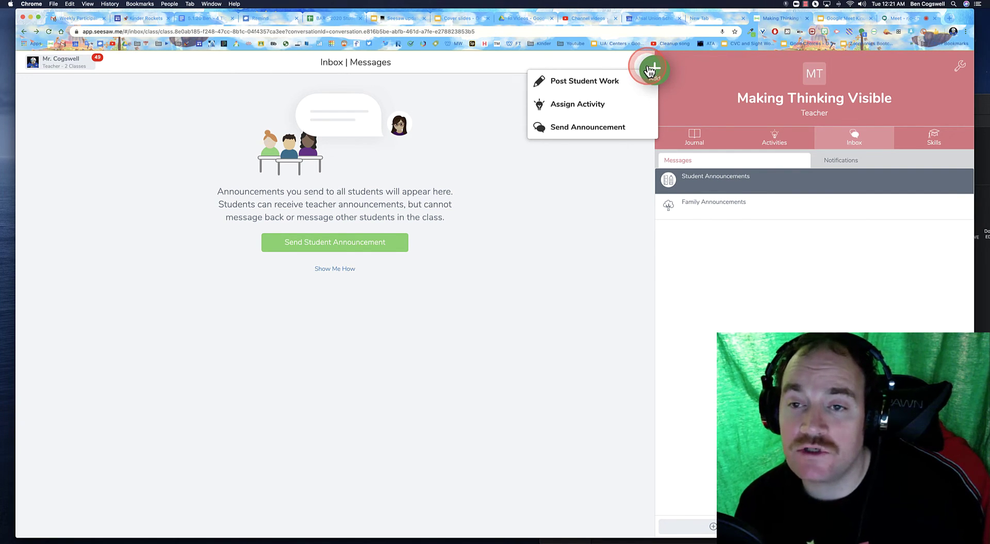
{"action": "left_click", "coordinate": [623, 125]}
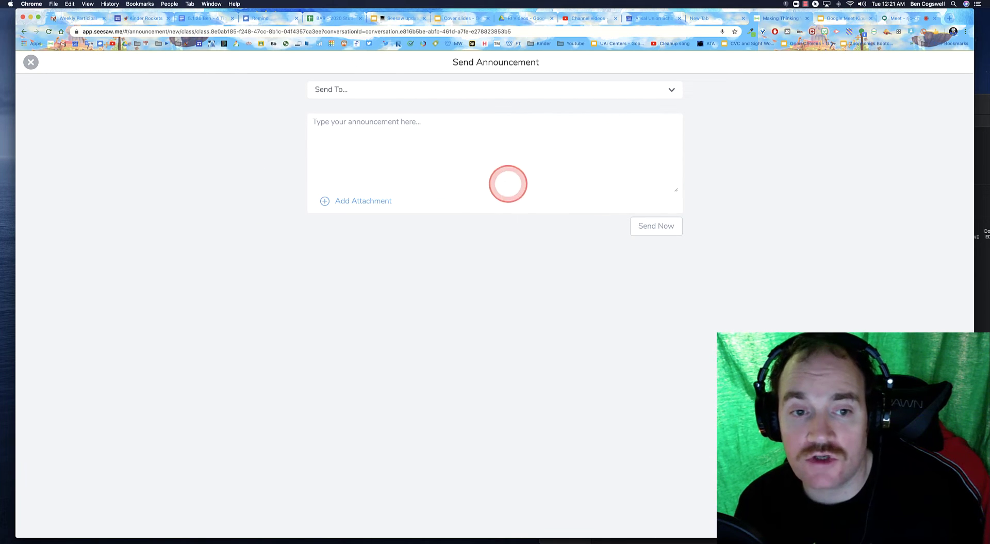
{"action": "left_click", "coordinate": [430, 135]}
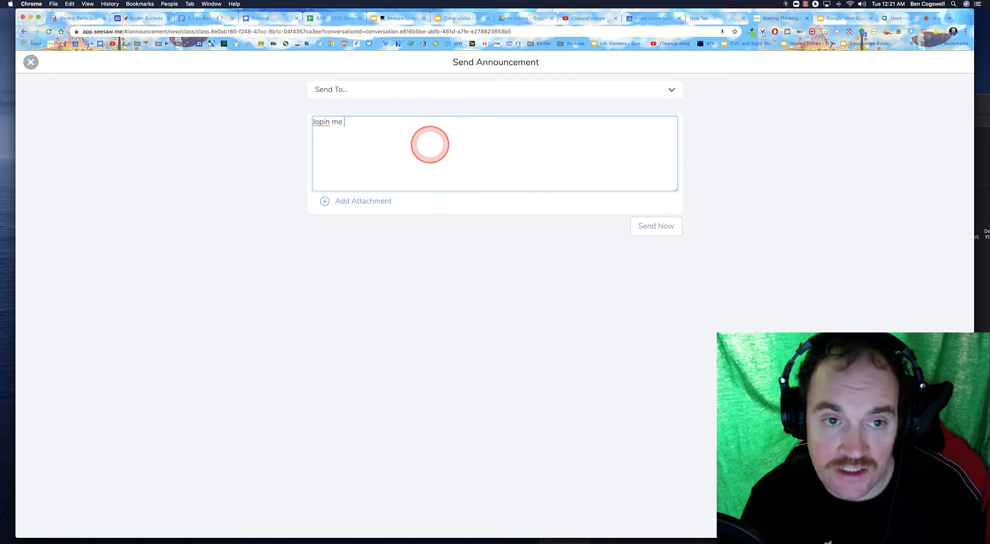
{"action": "key", "text": "super+a"}
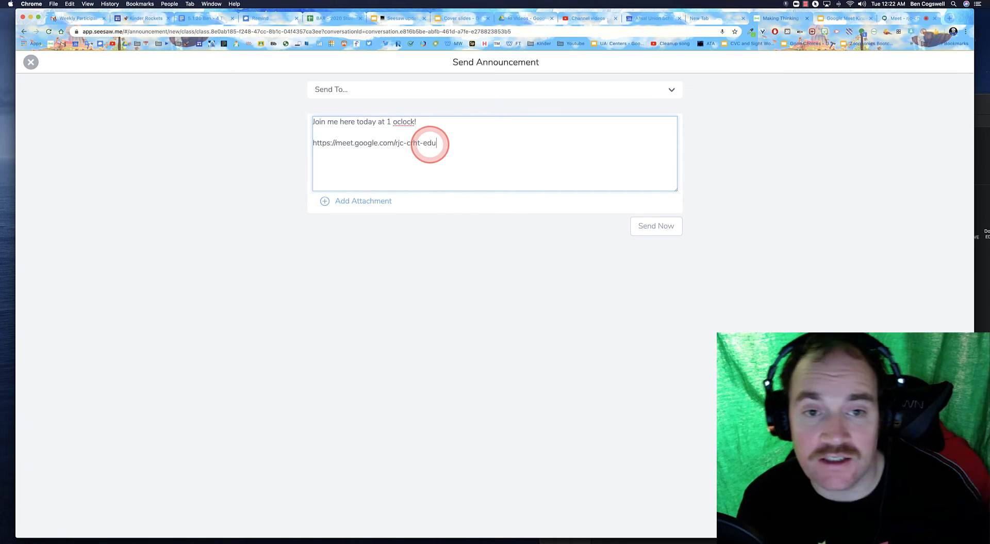
- Address the announcement to All Students and Family Members
{"action": "left_click", "coordinate": [405, 90]}
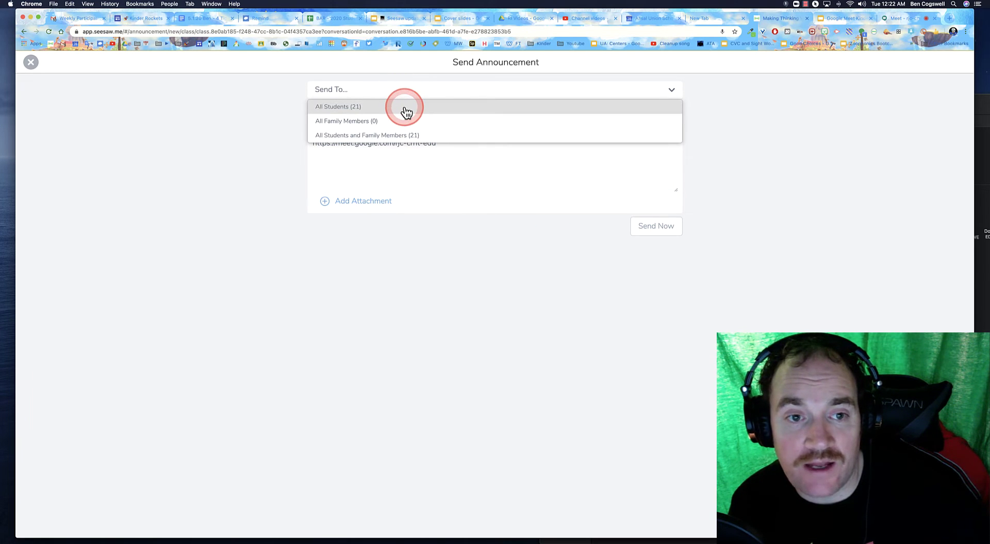
{"action": "left_click", "coordinate": [406, 108]}
{"action": "left_click", "coordinate": [406, 91]}
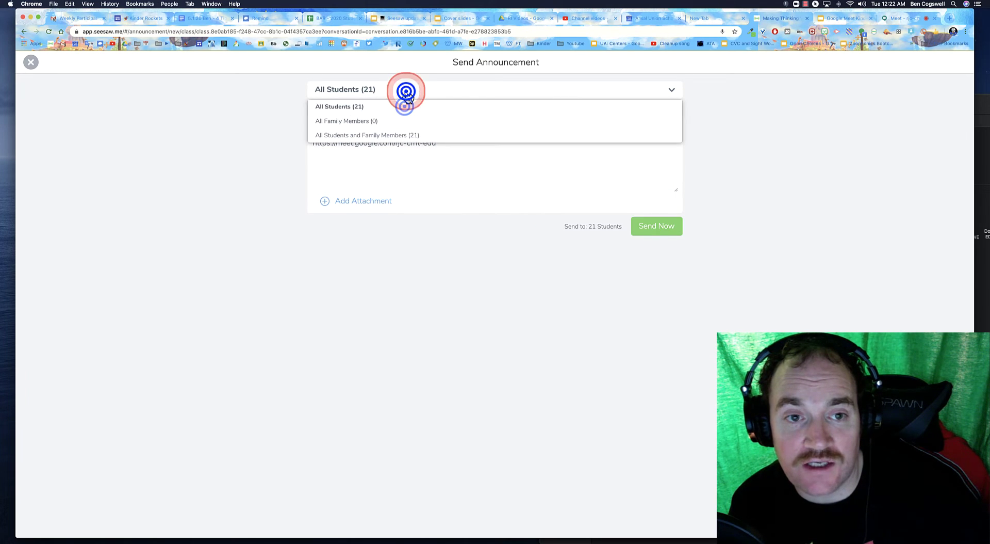
{"action": "left_click", "coordinate": [408, 137]}
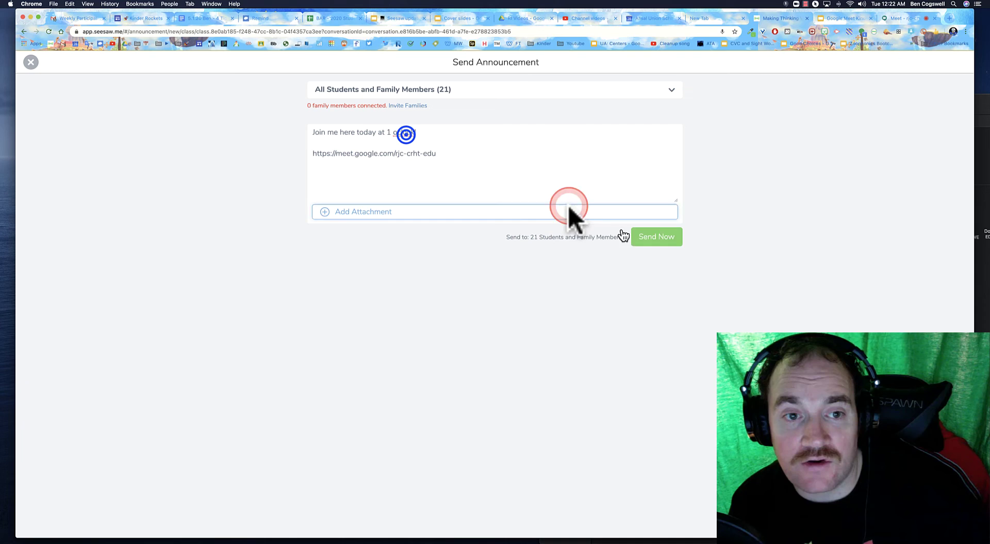
- Change the announcement's recipients to All Students and send it
{"action": "left_click", "coordinate": [510, 91]}
{"action": "left_click", "coordinate": [497, 108]}
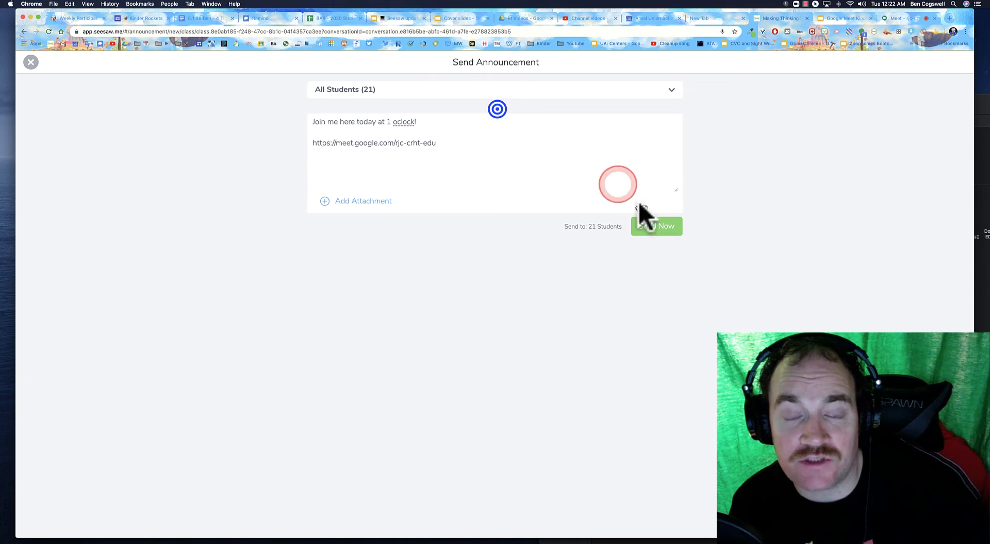
{"action": "left_click", "coordinate": [665, 227]}
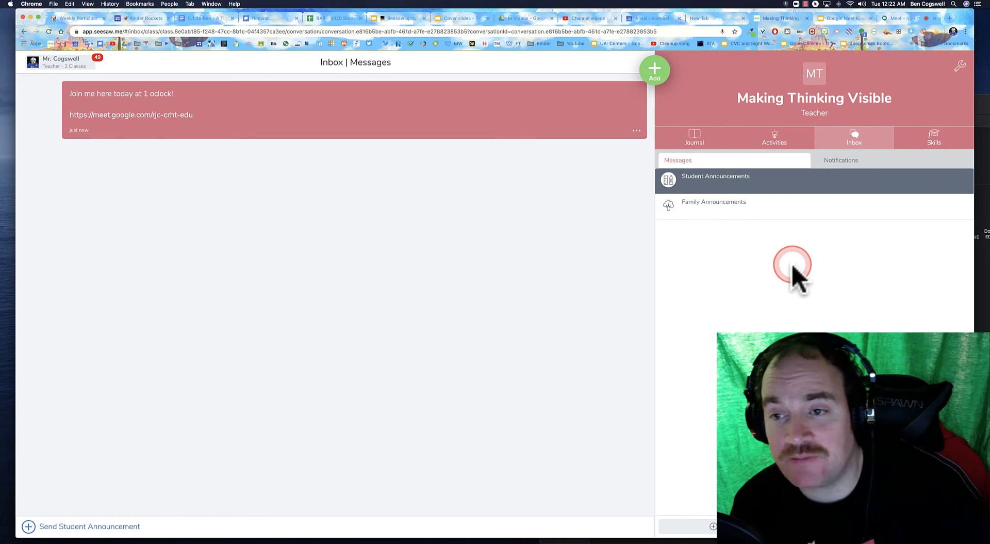
- Open the class inbox and follow the Google Meet link in the sent student announcement to enter the meeting
{"action": "left_click", "coordinate": [848, 137]}
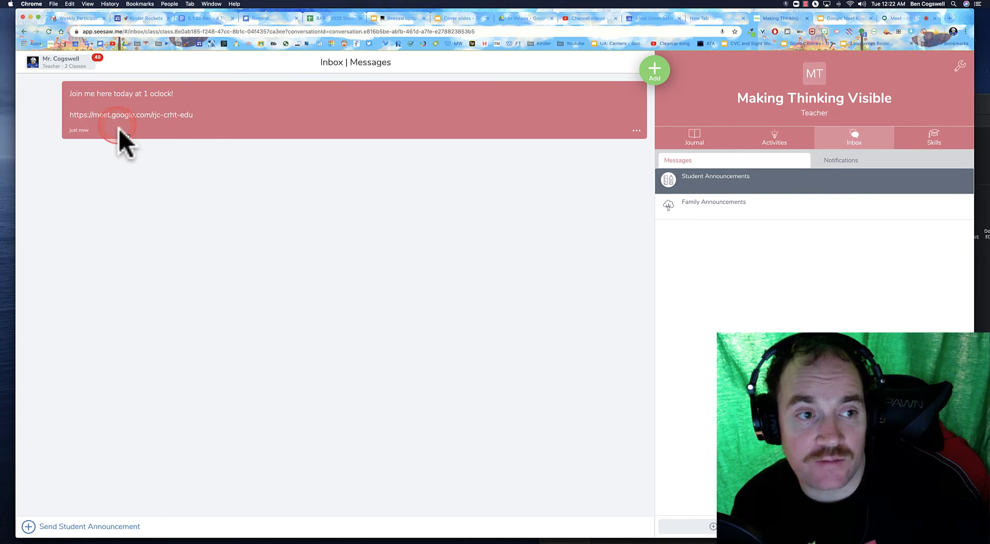
{"action": "left_click", "coordinate": [149, 116]}
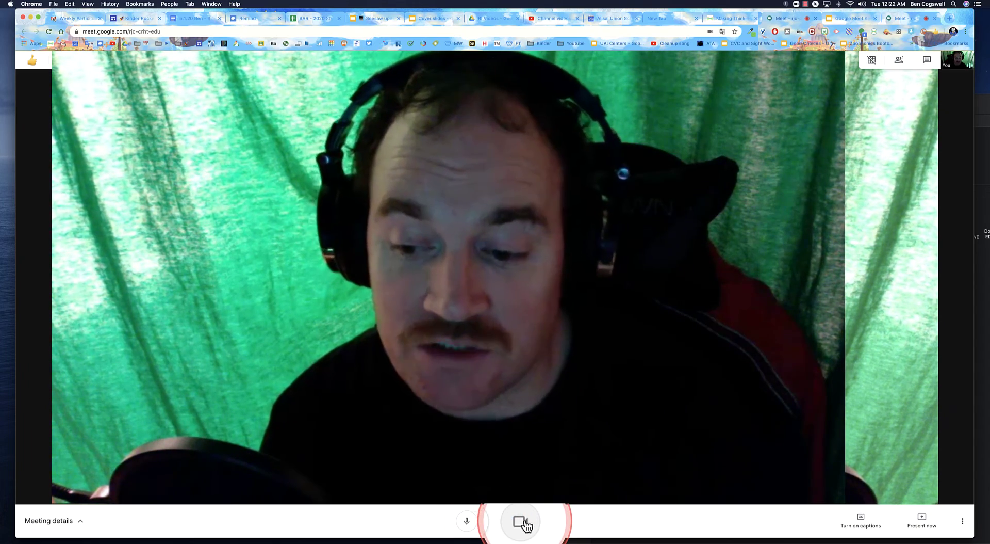
- Review the meeting's screen-presenting choices and its additional options, such as recording and changing the layout
{"action": "left_click", "coordinate": [921, 518]}
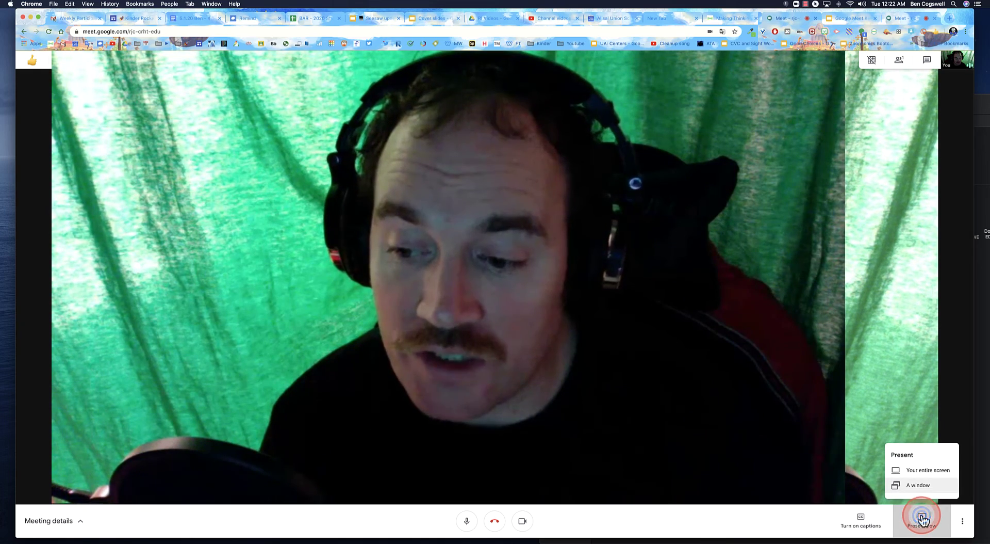
{"action": "left_click", "coordinate": [926, 470]}
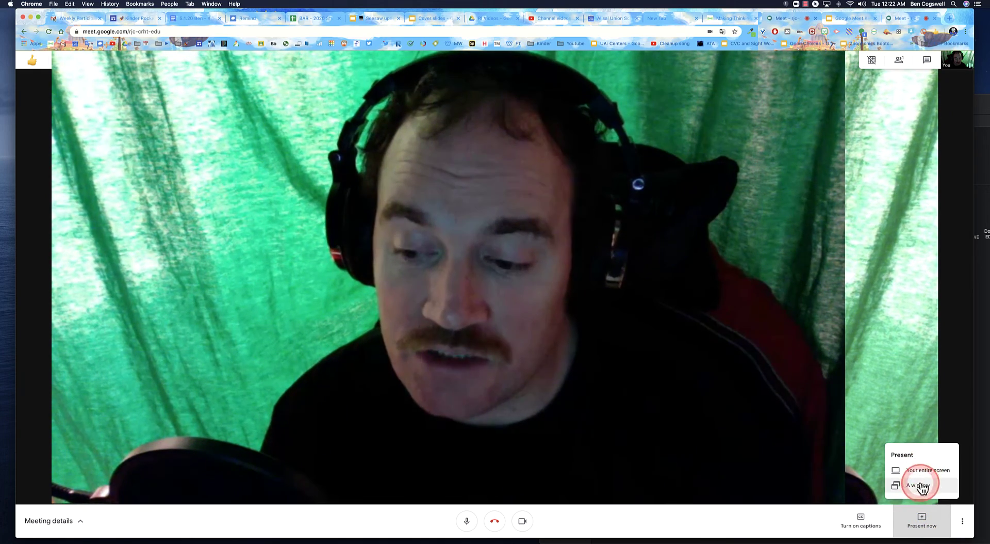
{"action": "left_click", "coordinate": [922, 518]}
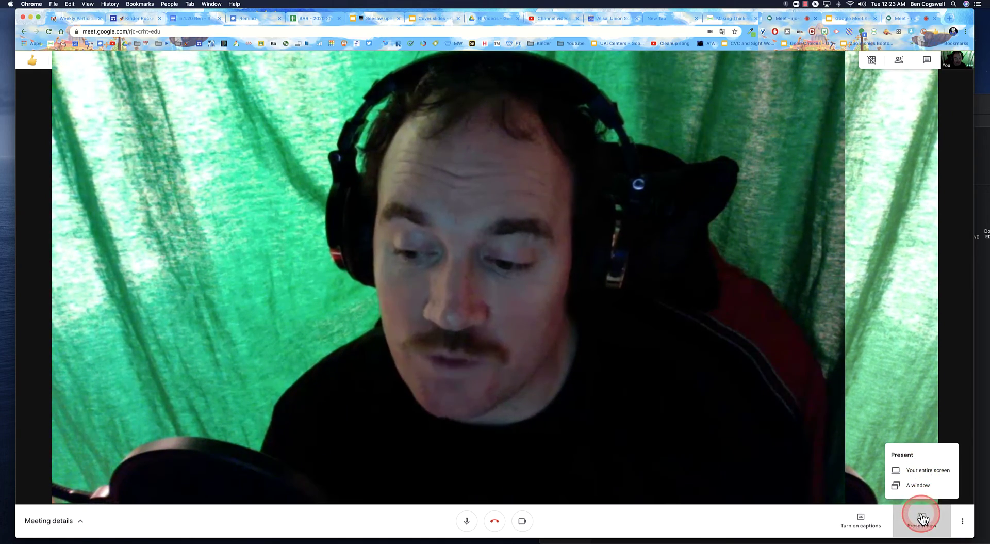
{"action": "left_click", "coordinate": [963, 522]}
{"action": "left_click", "coordinate": [965, 523]}
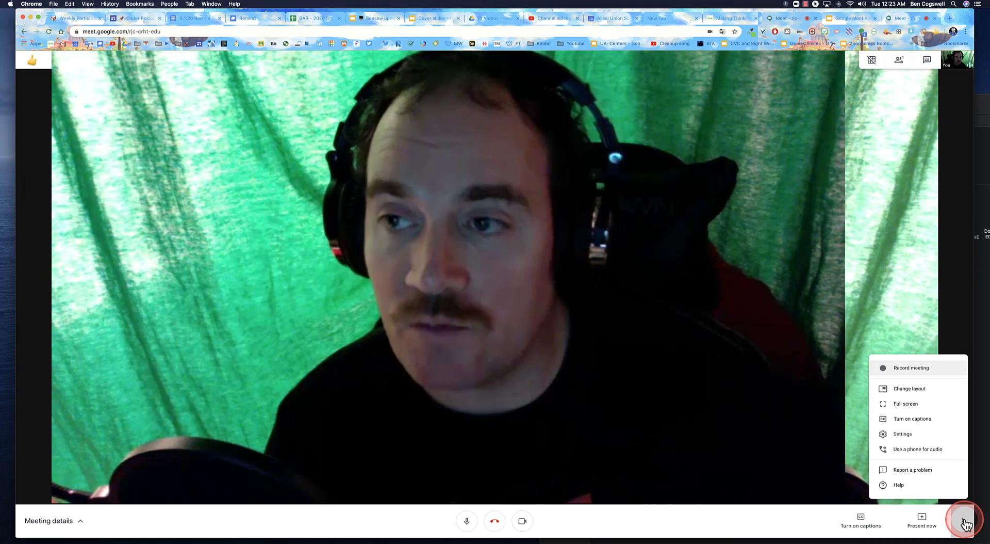
{"action": "left_click", "coordinate": [964, 522]}
- Examine the meeting's participant list, chat, grid view and thumbs-up reaction controls
{"action": "left_click", "coordinate": [900, 61]}
{"action": "left_click", "coordinate": [900, 60]}
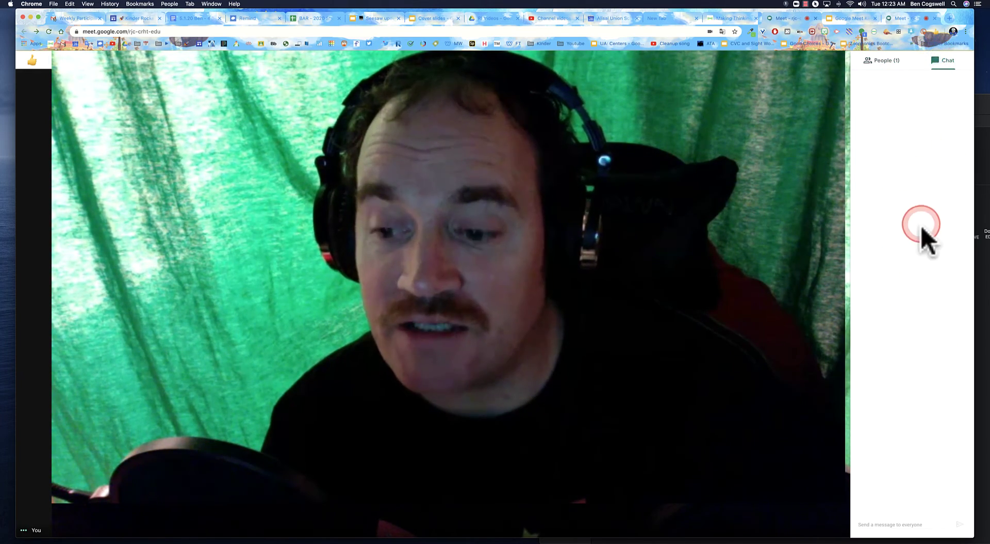
{"action": "left_click", "coordinate": [939, 60]}
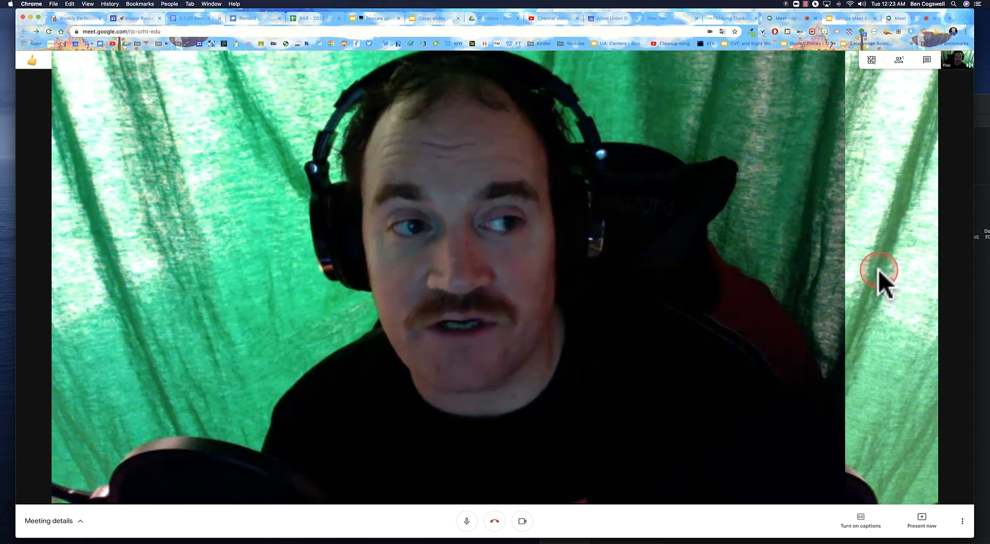
{"action": "mouse_move", "coordinate": [872, 63]}
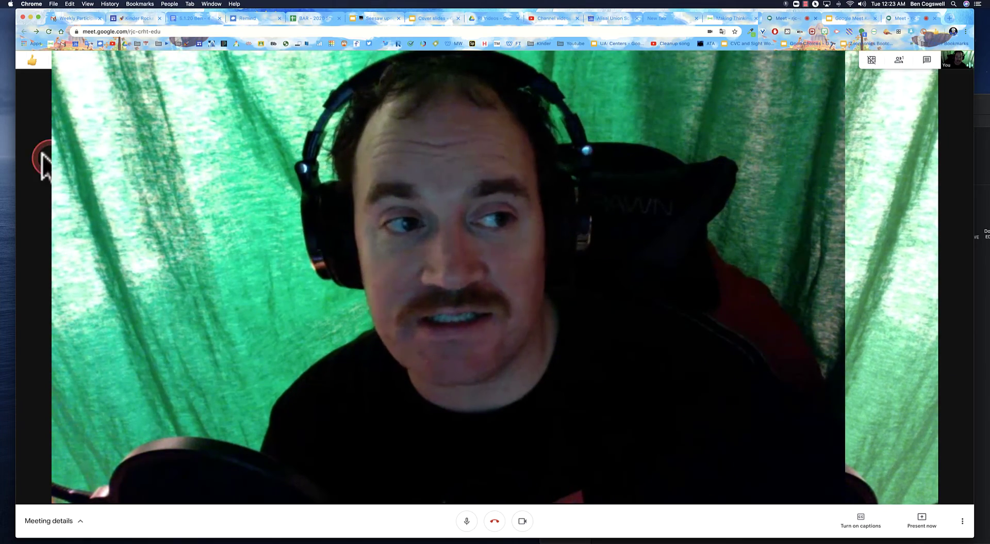
{"action": "left_click", "coordinate": [33, 63]}
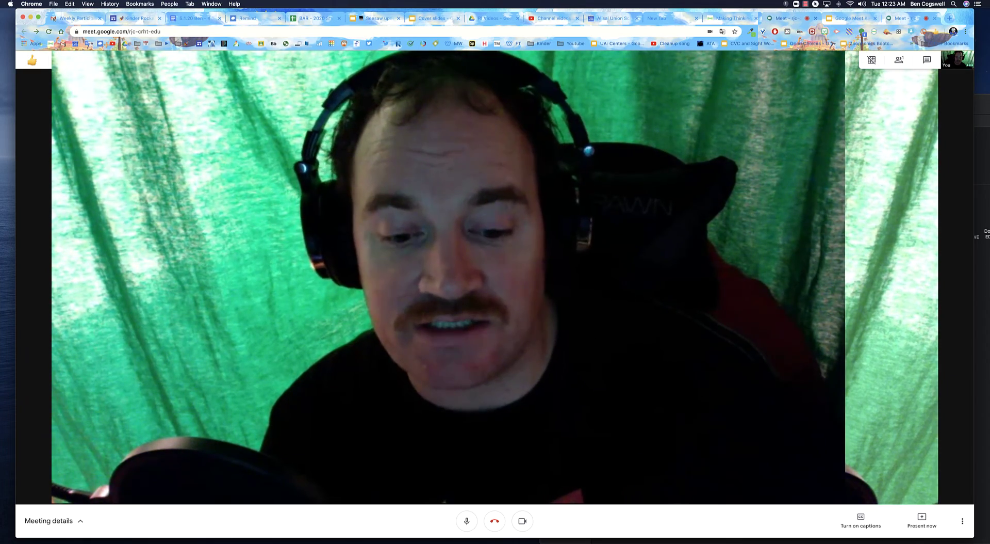
- Open the meeting details and copy the joining information
{"action": "left_click", "coordinate": [81, 521]}
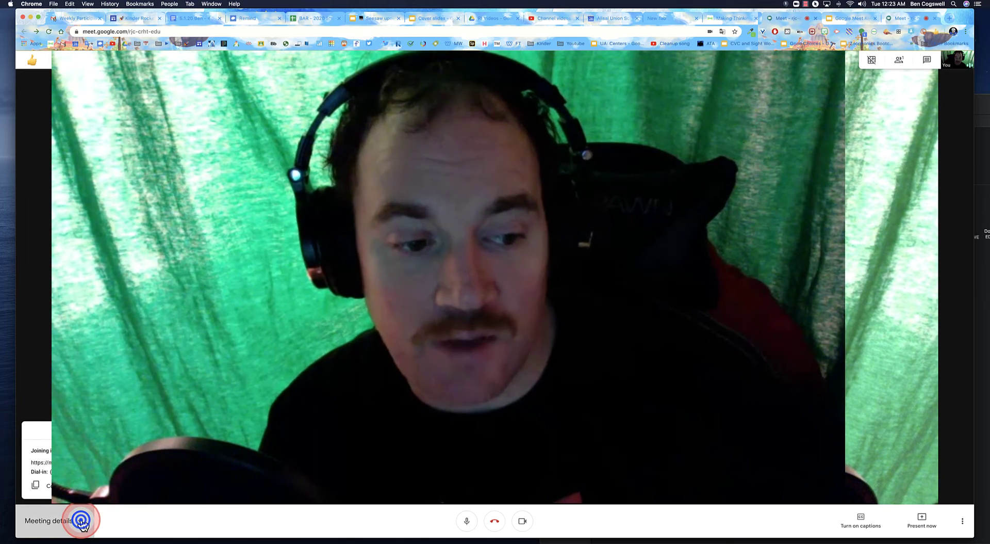
{"action": "left_click", "coordinate": [34, 485]}
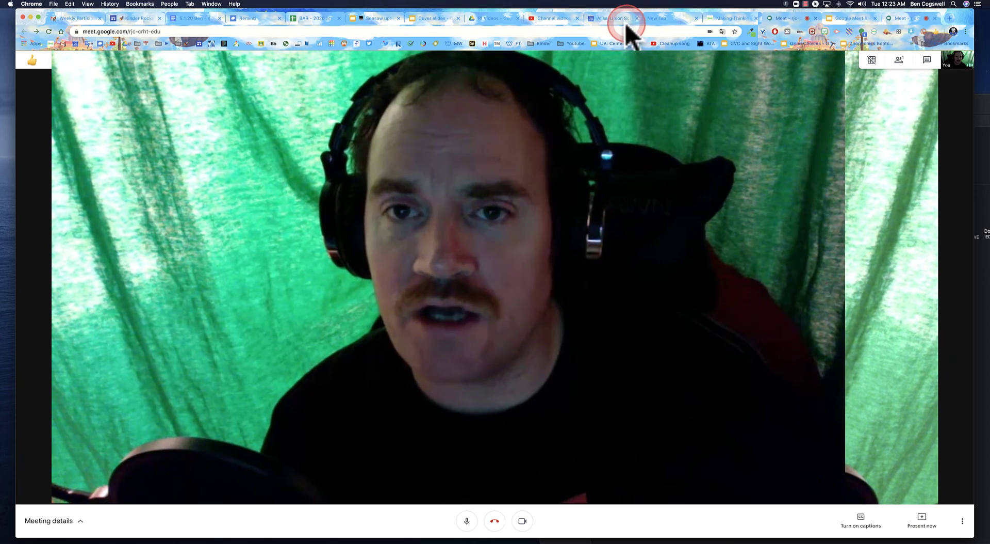
- Switch to the Google Slides presentation and review the Kinder Rockets Workflow slide
{"action": "left_click", "coordinate": [780, 19]}
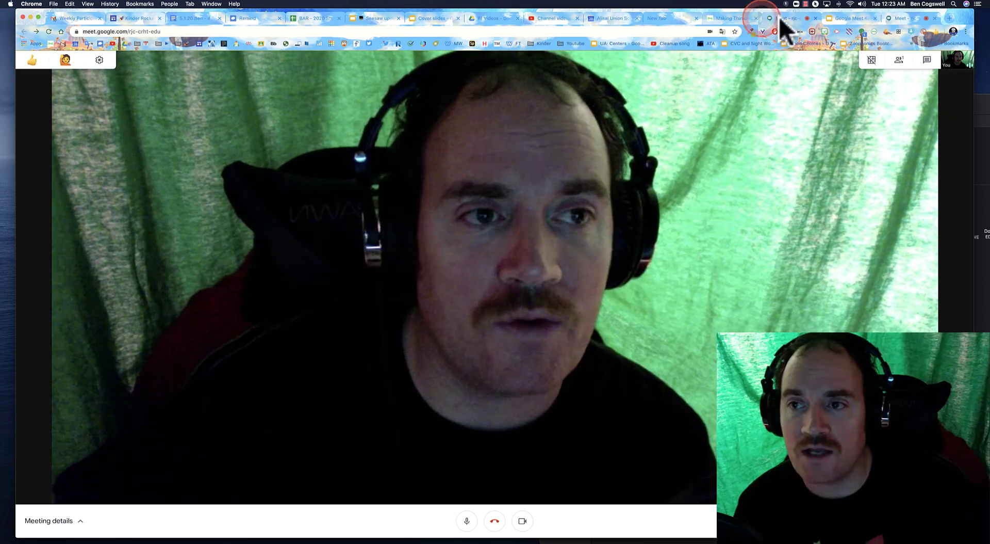
{"action": "left_click", "coordinate": [852, 18]}
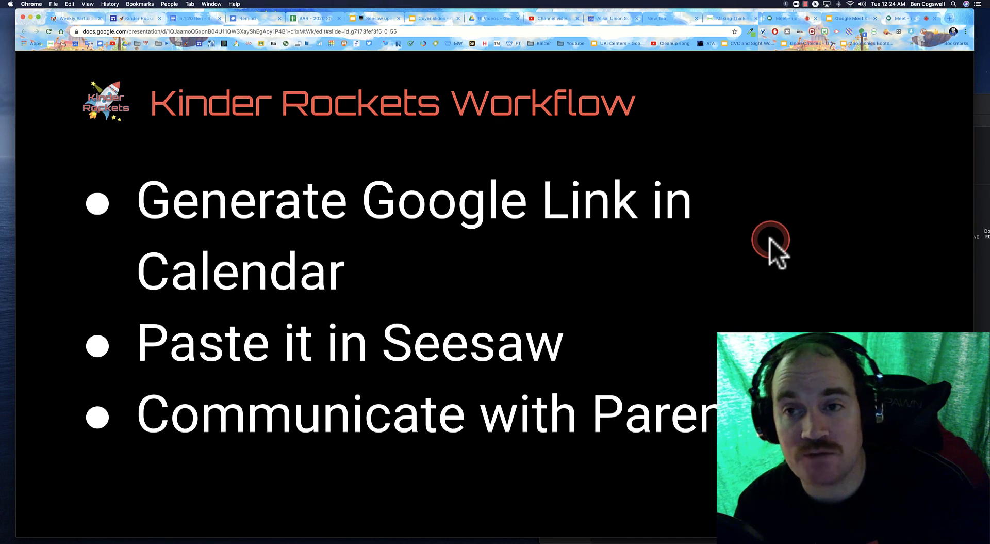
{"action": "left_click", "coordinate": [807, 5]}
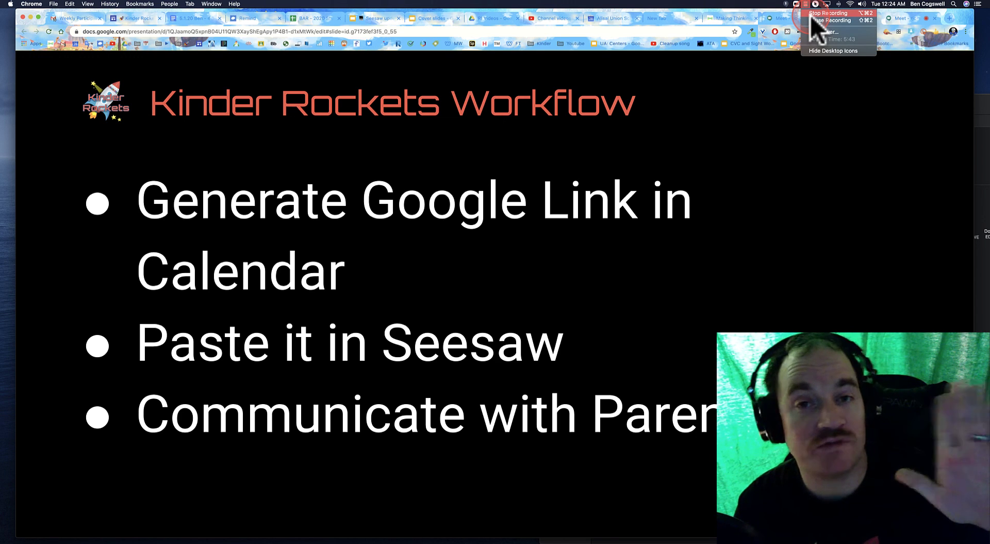